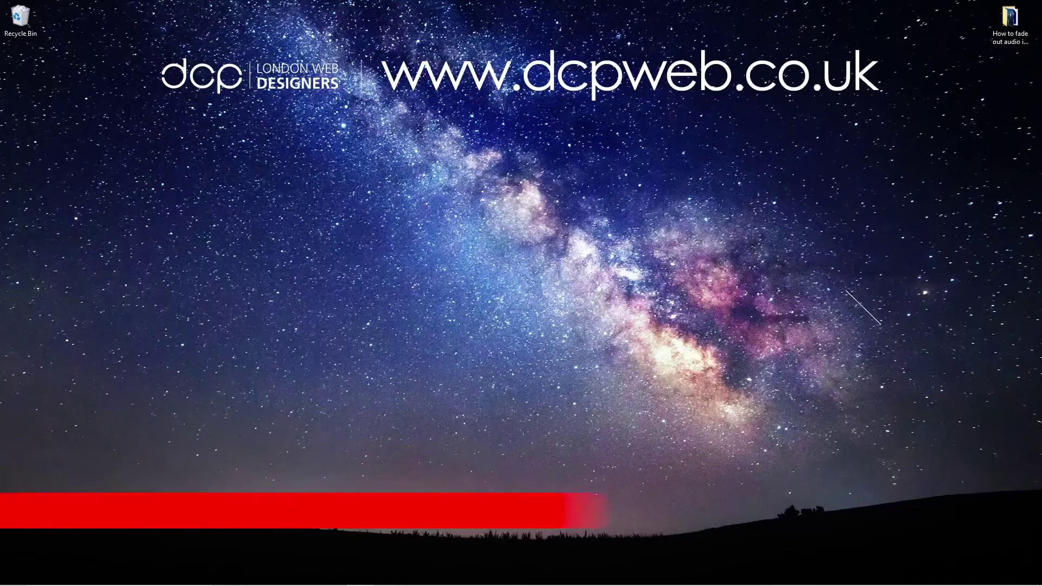
Step: Drop pexels-cottonbro-7169896.mp4 onto the empty Timeline to create a sequence, then select the clip on V1
mouse_move(675, 581)
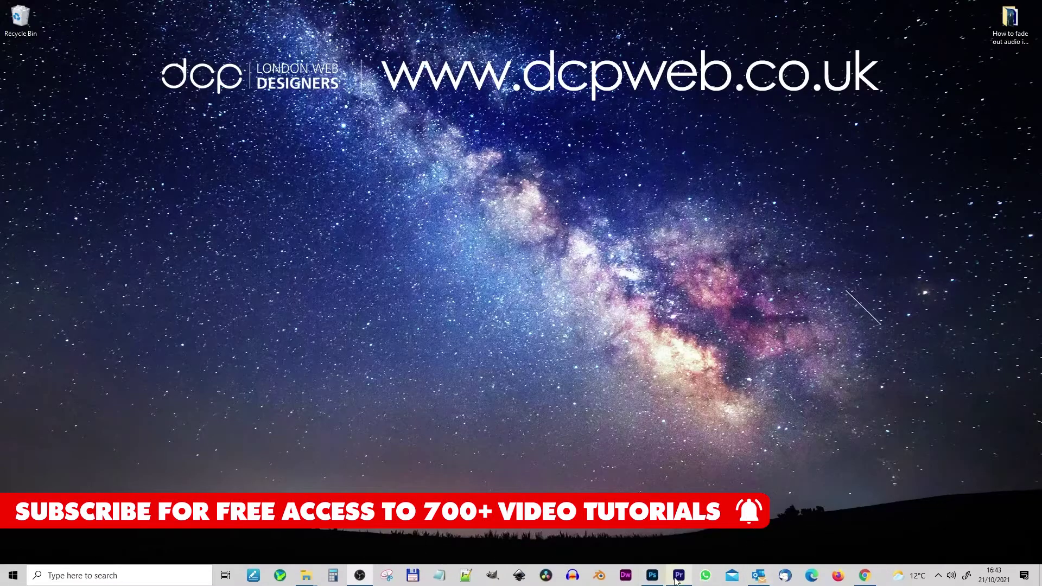
click(679, 575)
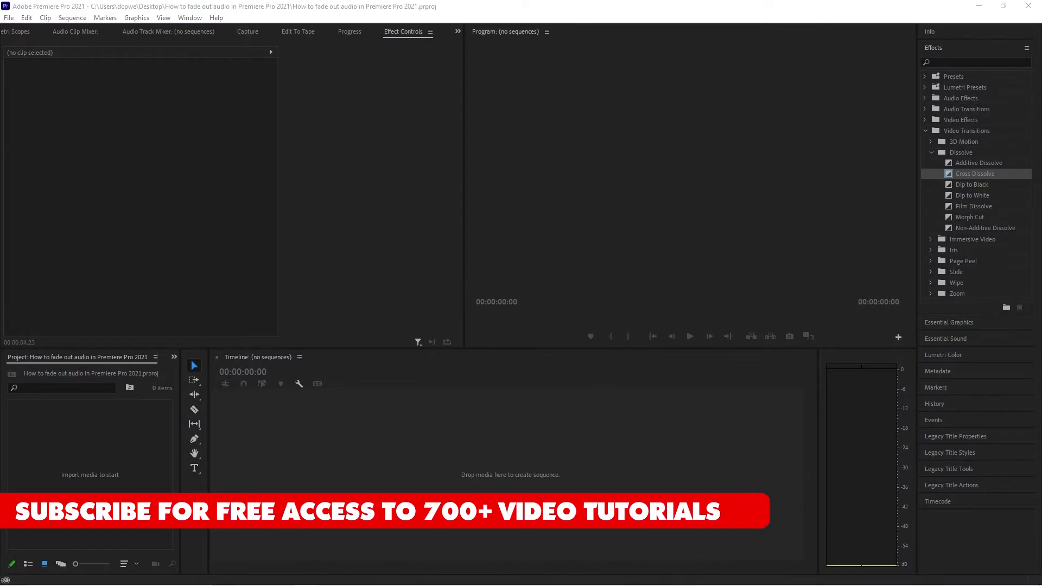
drag(1041, 423, 391, 443)
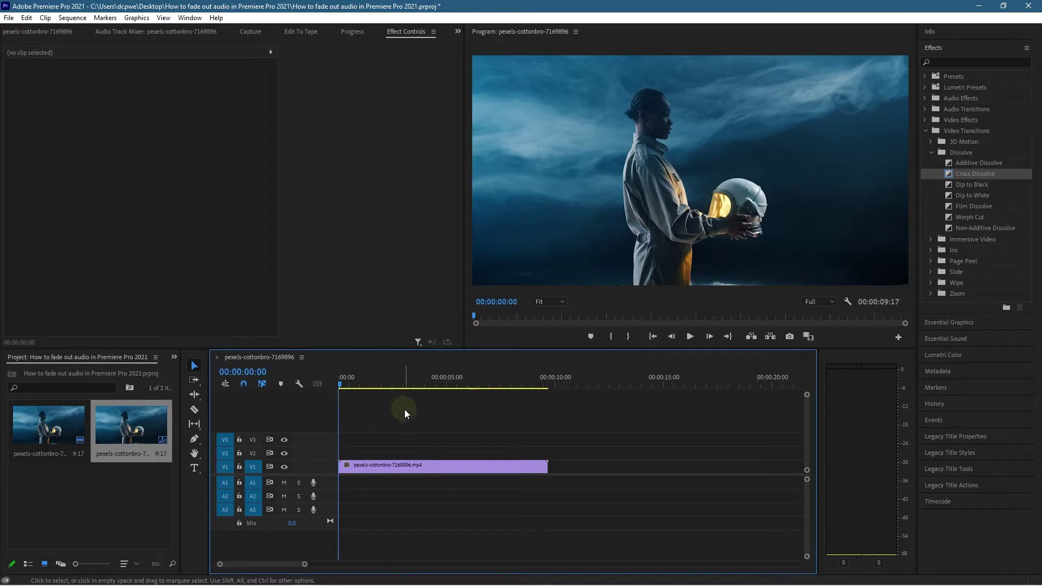
click(446, 469)
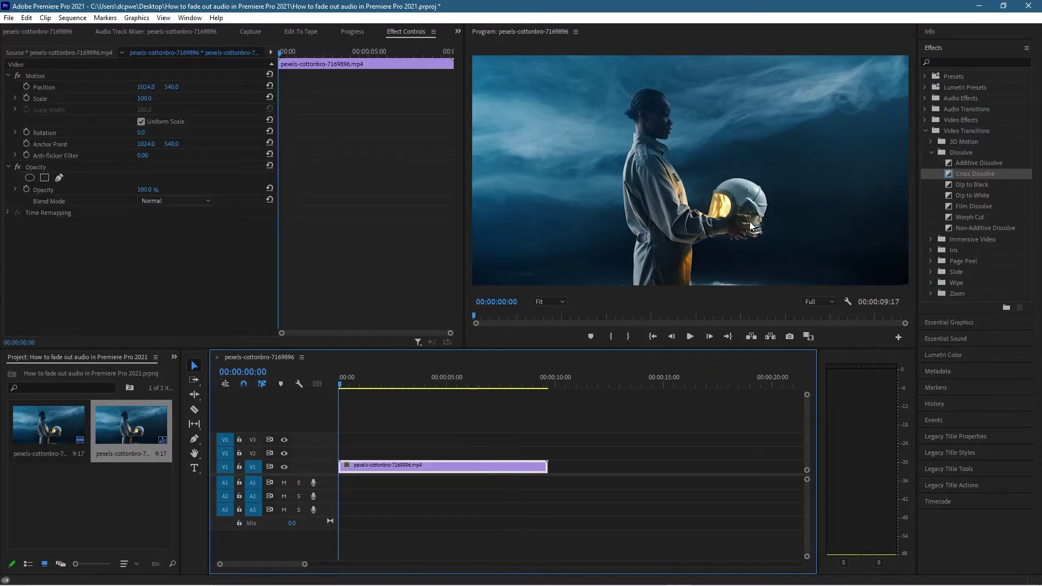
Step: Switch to the All Panels workspace and open a widened Lumetri Color panel
click(926, 132)
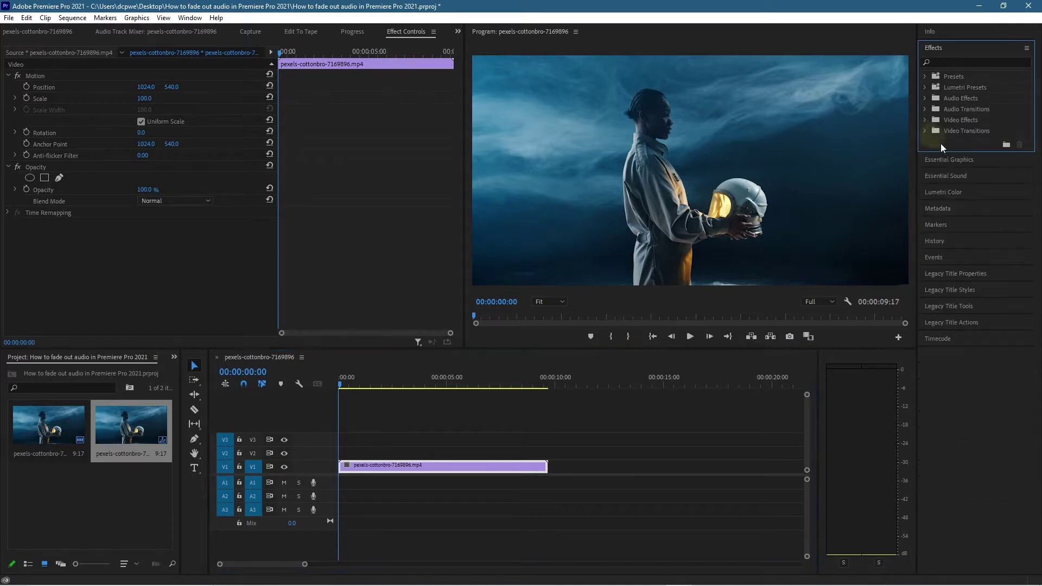
click(190, 18)
mouse_move(207, 31)
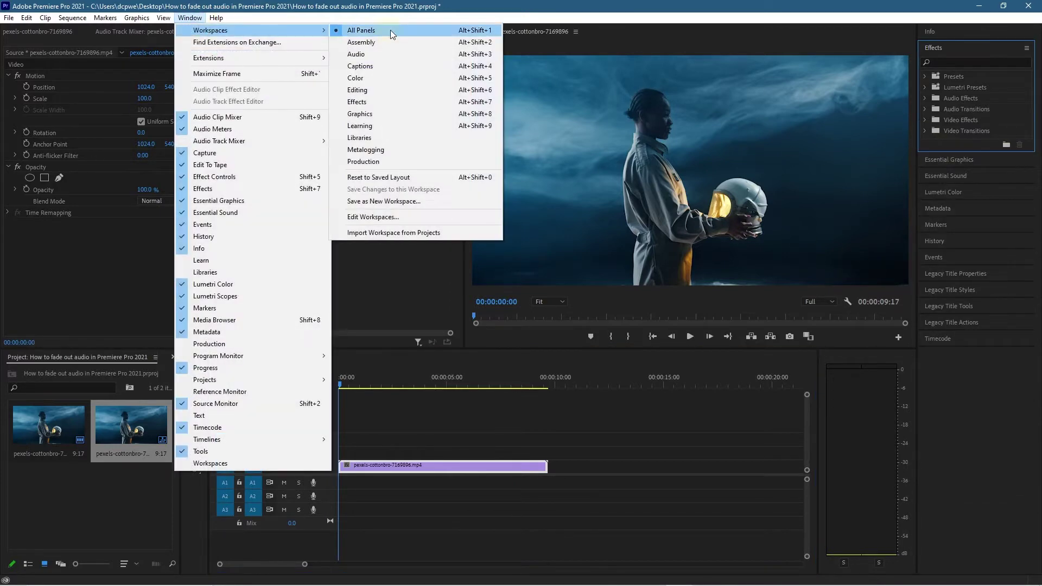
click(389, 31)
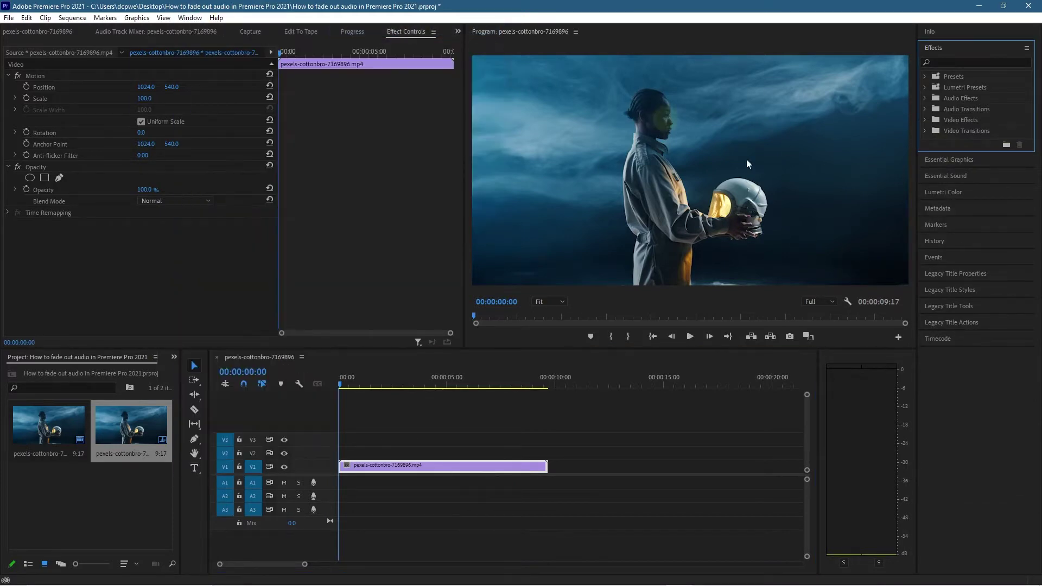
click(946, 193)
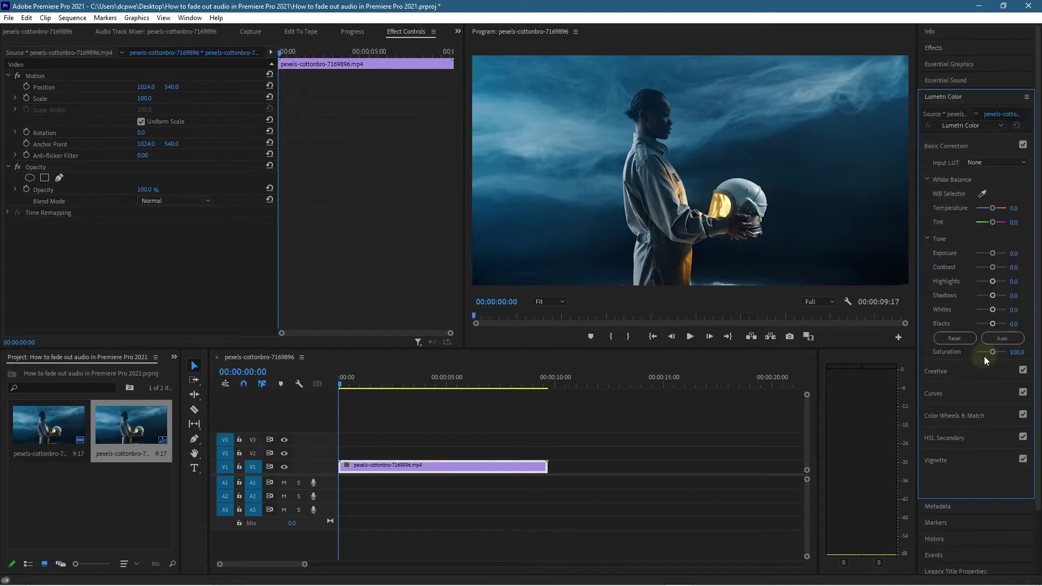
drag(915, 330, 873, 331)
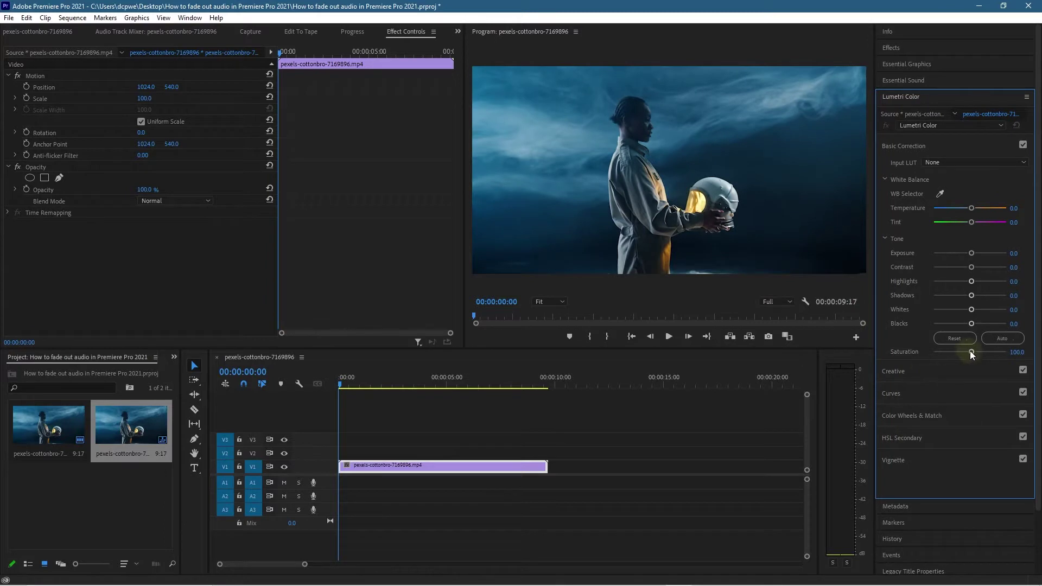
Step: Grade the clip: Saturation 200, brighter exposure and highlights, deeper shadows and blacks
drag(970, 352, 1021, 352)
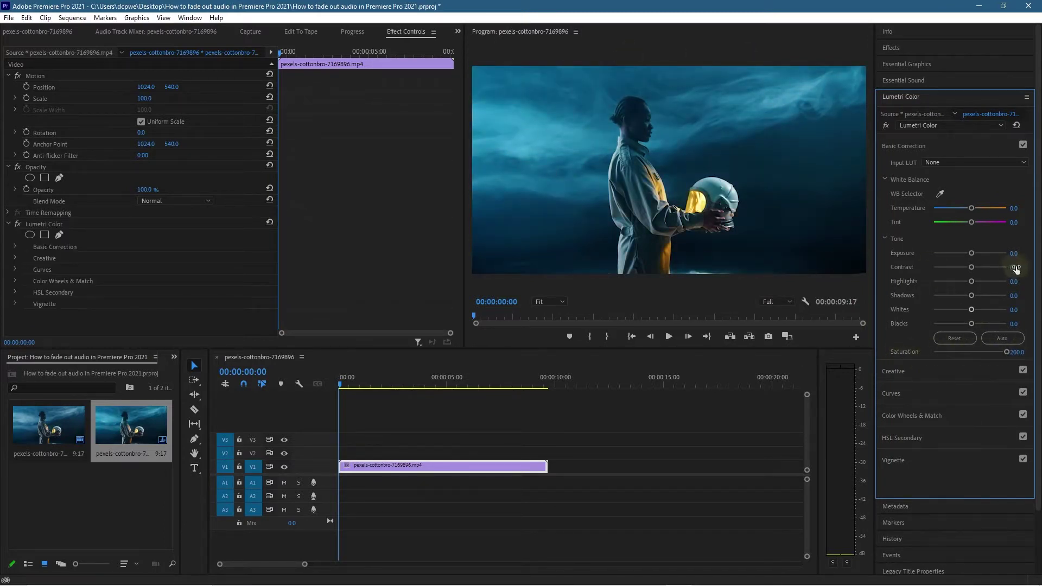
mouse_move(976, 252)
mouse_down()
mouse_move(949, 265)
mouse_move(987, 265)
mouse_up()
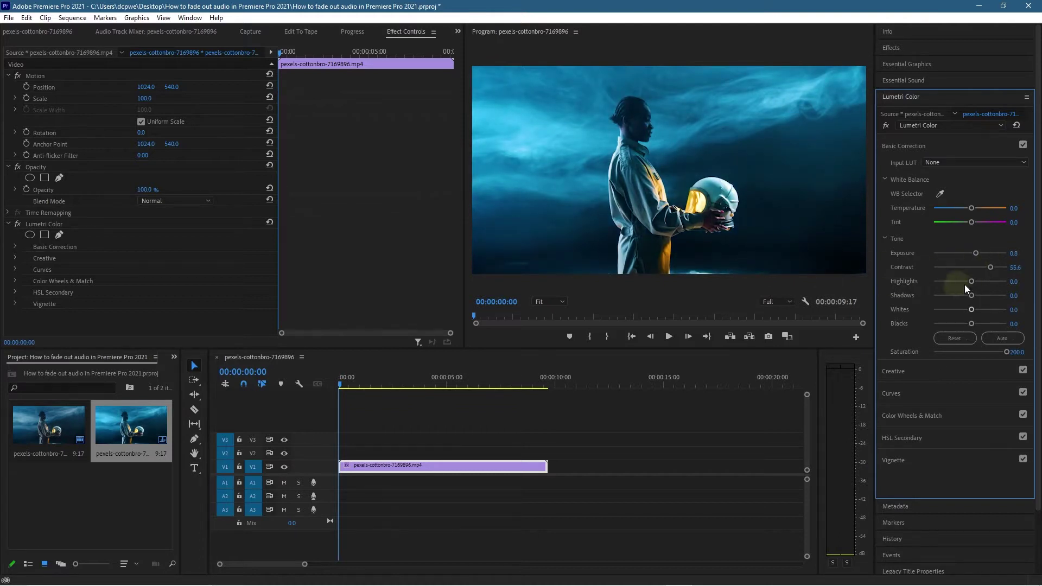
drag(972, 281, 974, 281)
drag(970, 298, 960, 296)
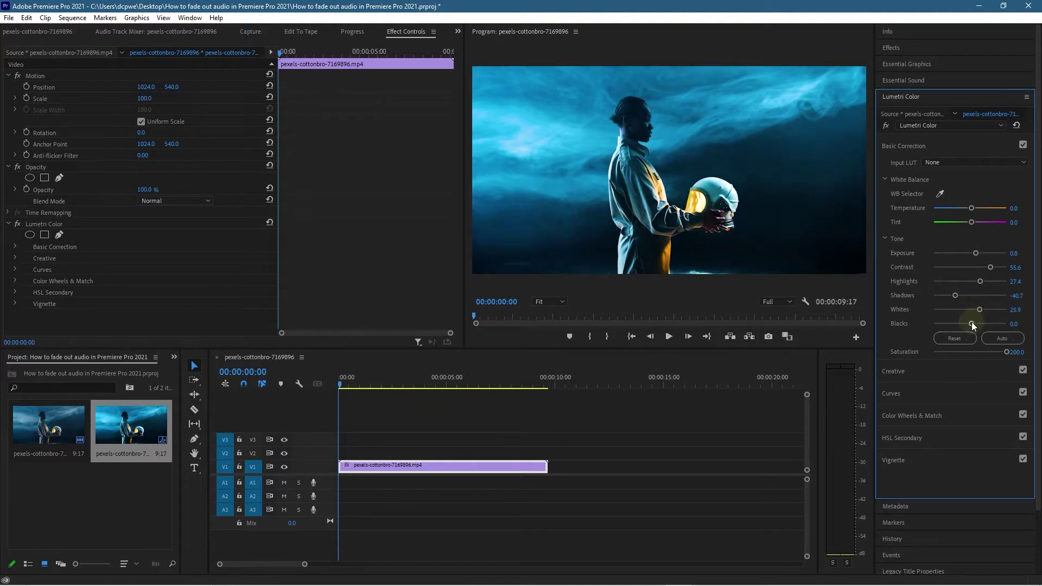
mouse_move(971, 322)
mouse_down()
mouse_move(944, 319)
mouse_move(961, 320)
mouse_up()
Step: Paste a copy of the astronaut clip and butt it against the original's end
click(439, 470)
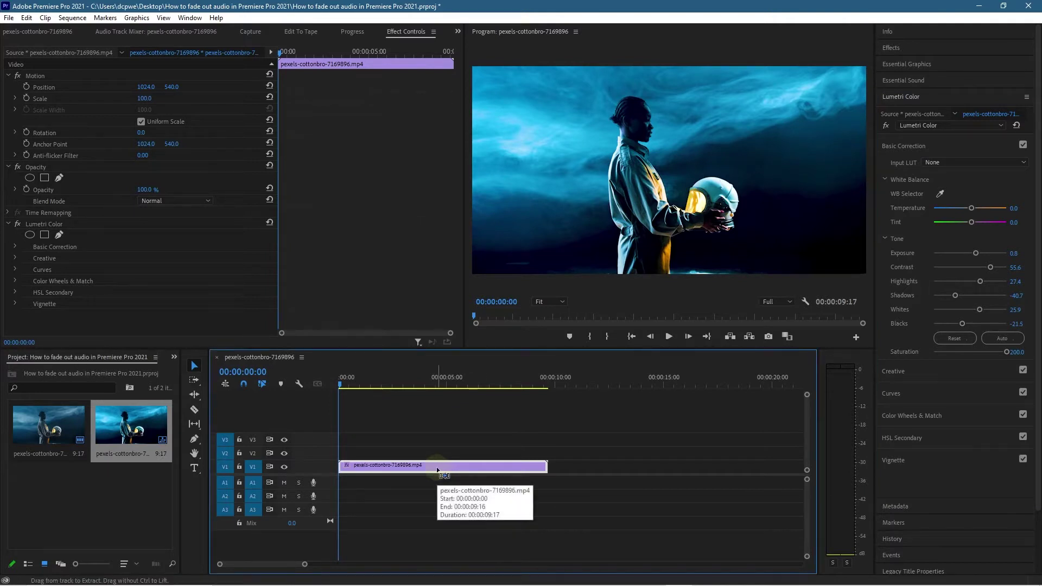
click(608, 379)
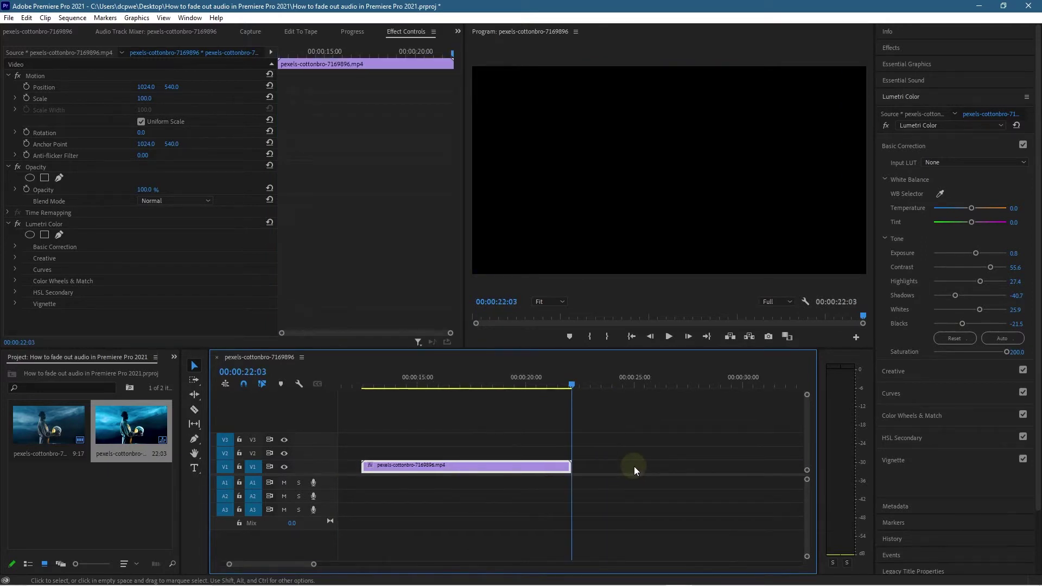
key(ctrl+v)
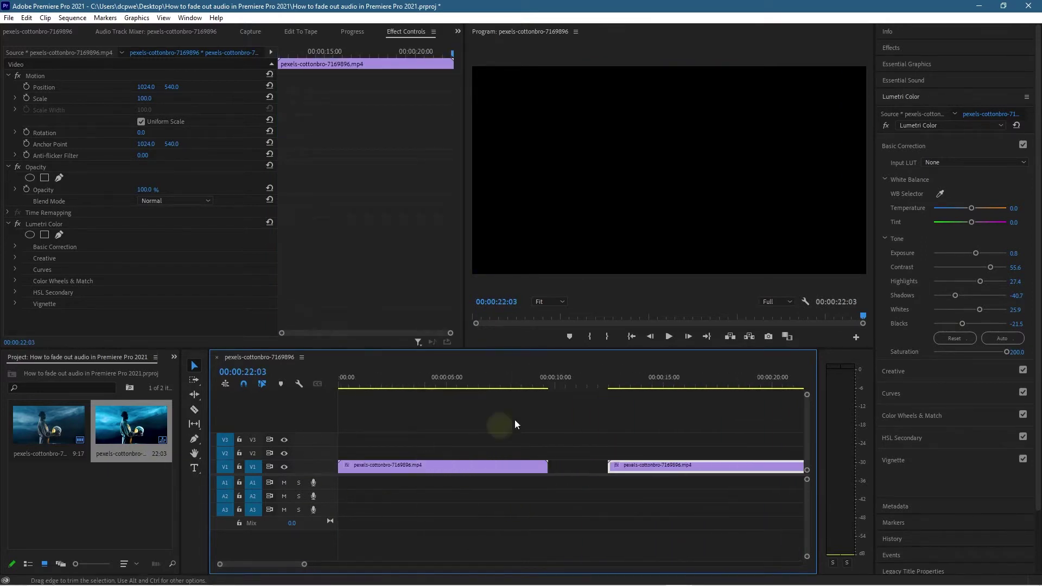
click(644, 462)
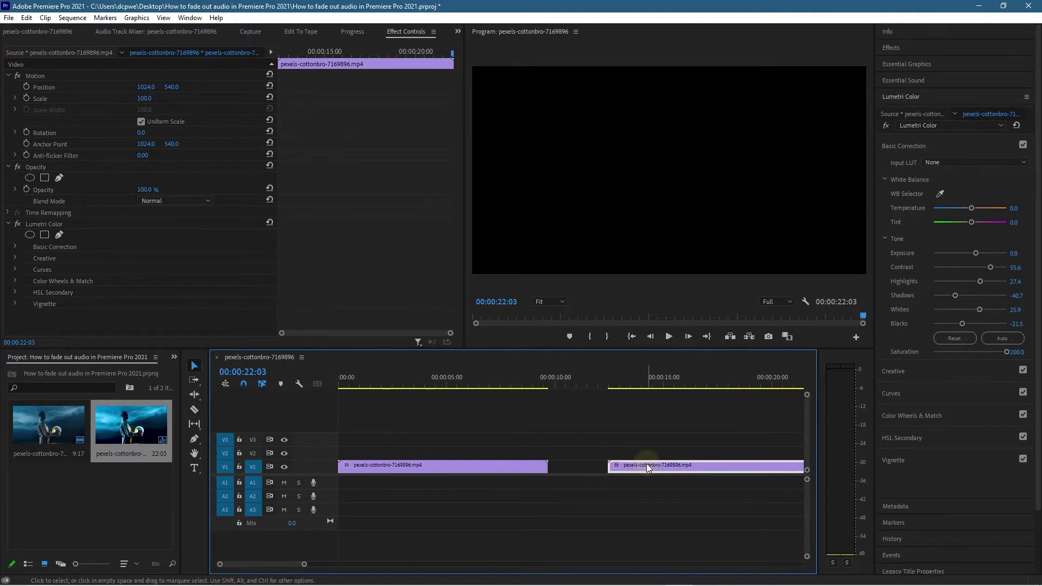
drag(647, 464, 587, 463)
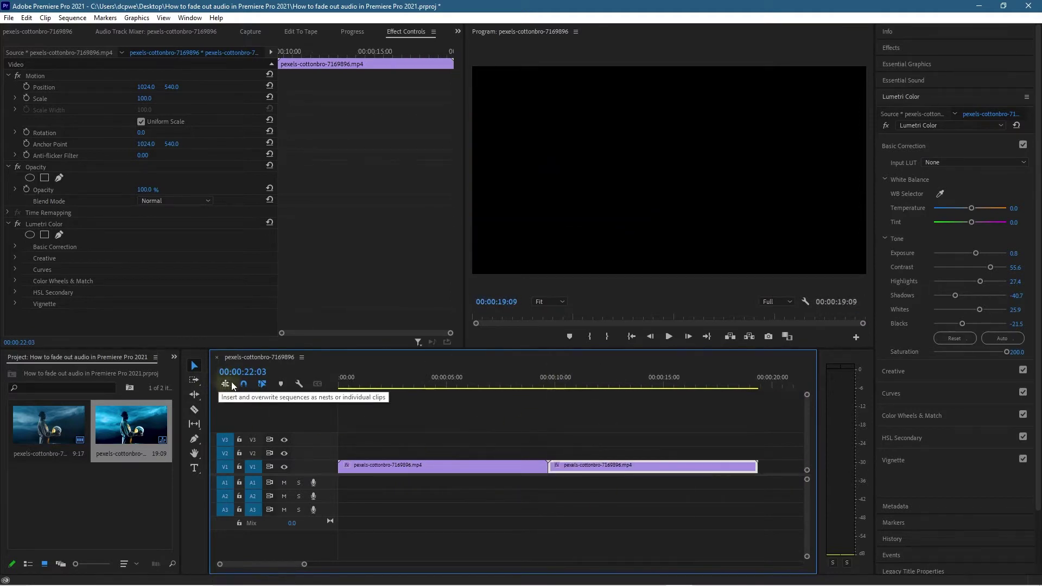
click(593, 468)
Step: Set the second clip to Reverse Speed (-100%) and scrub the sequence to preview it
right_click(593, 467)
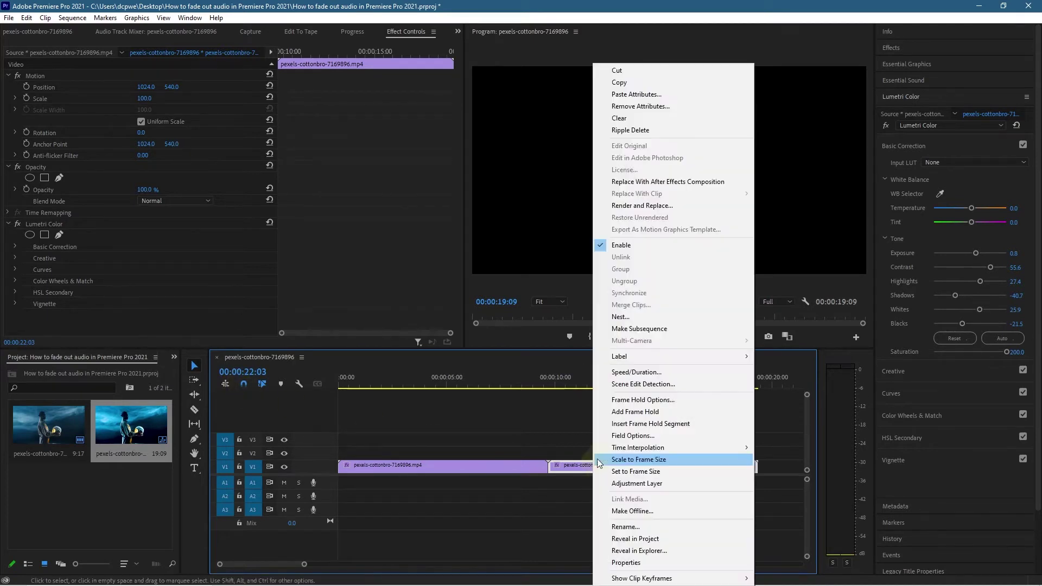
click(619, 370)
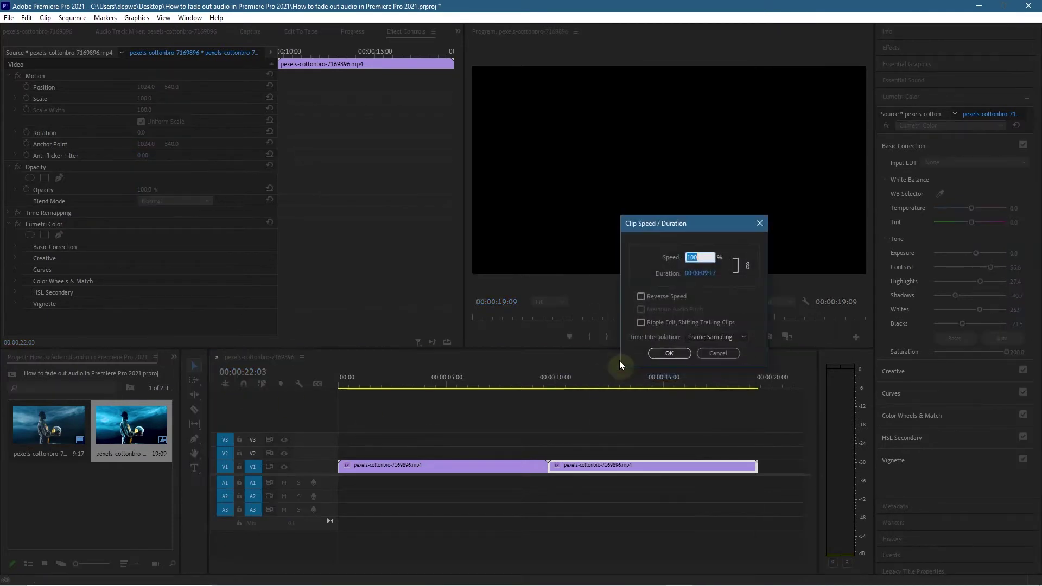
click(641, 297)
click(665, 352)
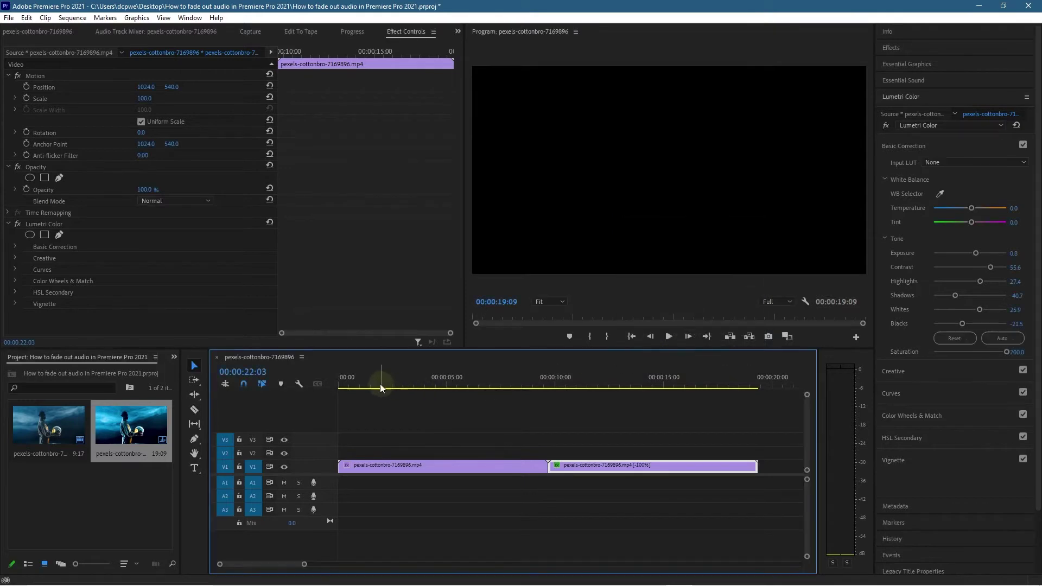
mouse_move(380, 386)
mouse_down()
mouse_move(751, 394)
mouse_move(377, 404)
mouse_up()
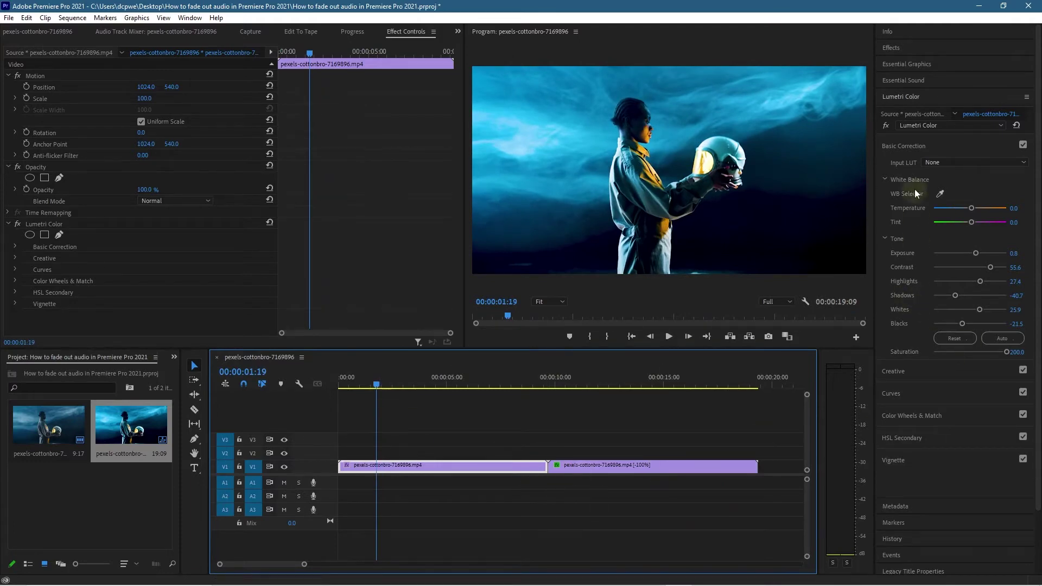
click(892, 49)
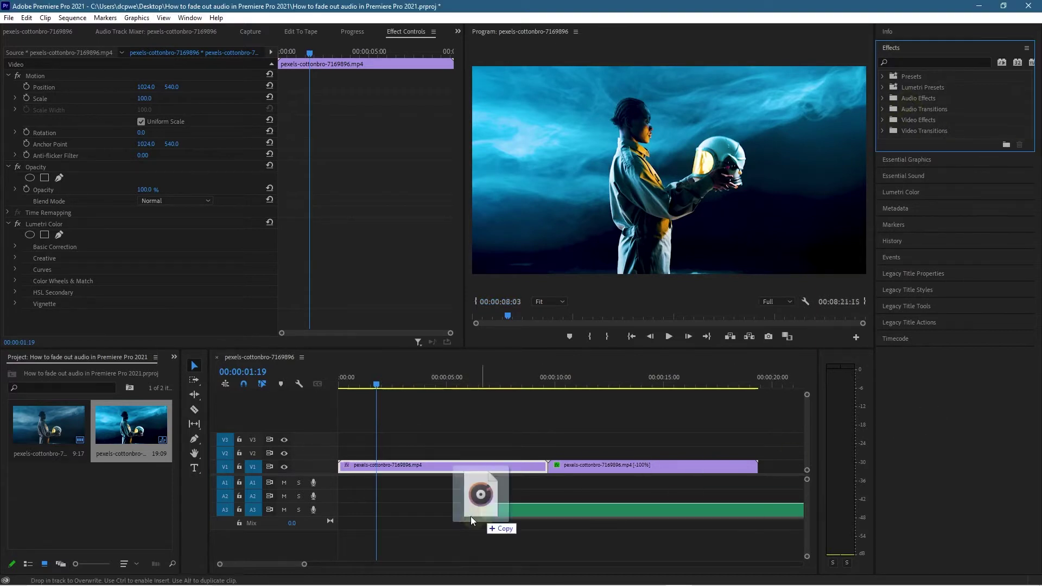
Step: Add the Early Avril - Unicorn Heads.mp3 music under the clips and move it to the sequence start
drag(471, 516, 337, 483)
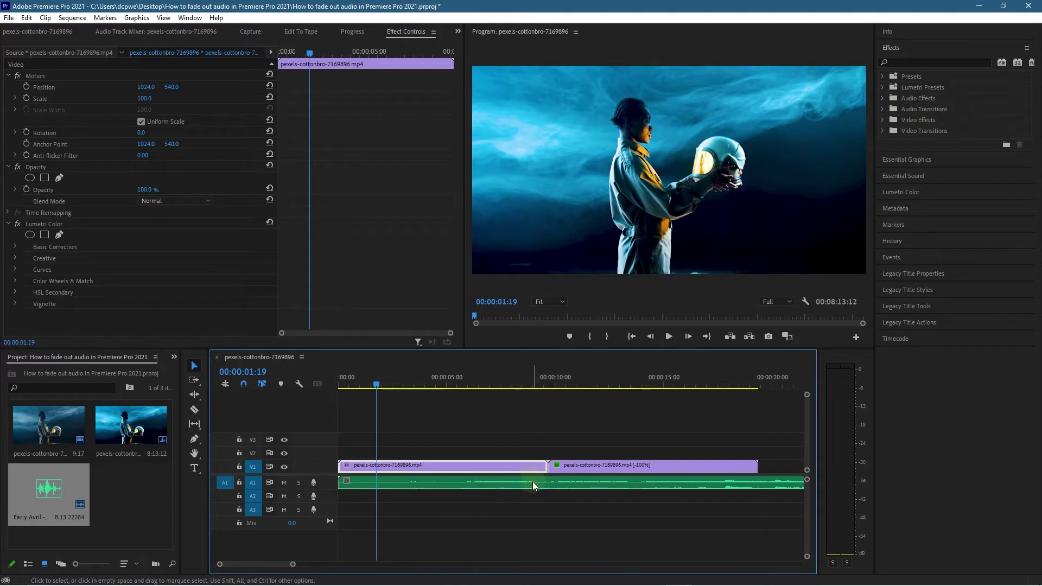
key(c)
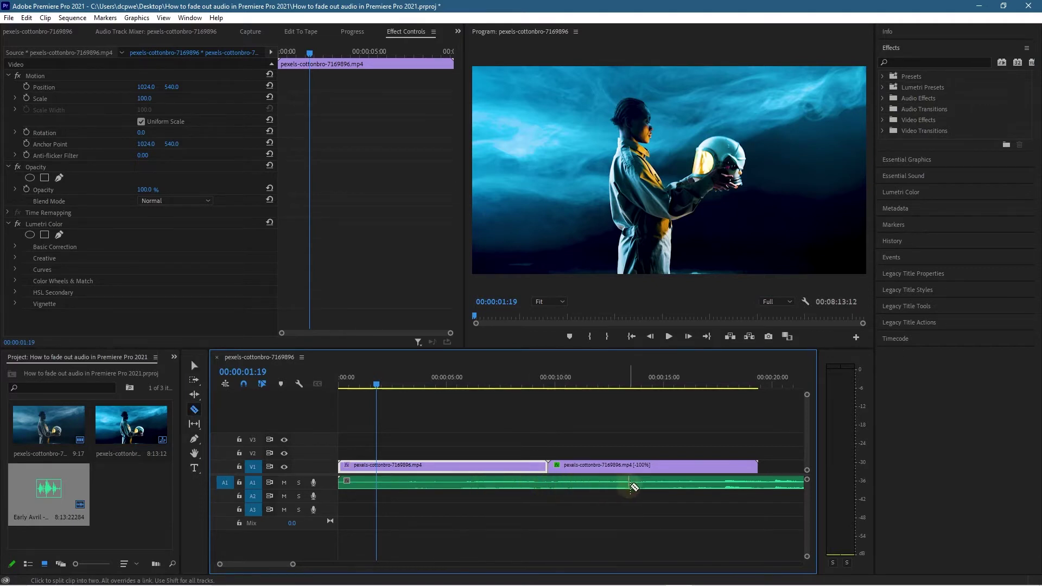
click(633, 485)
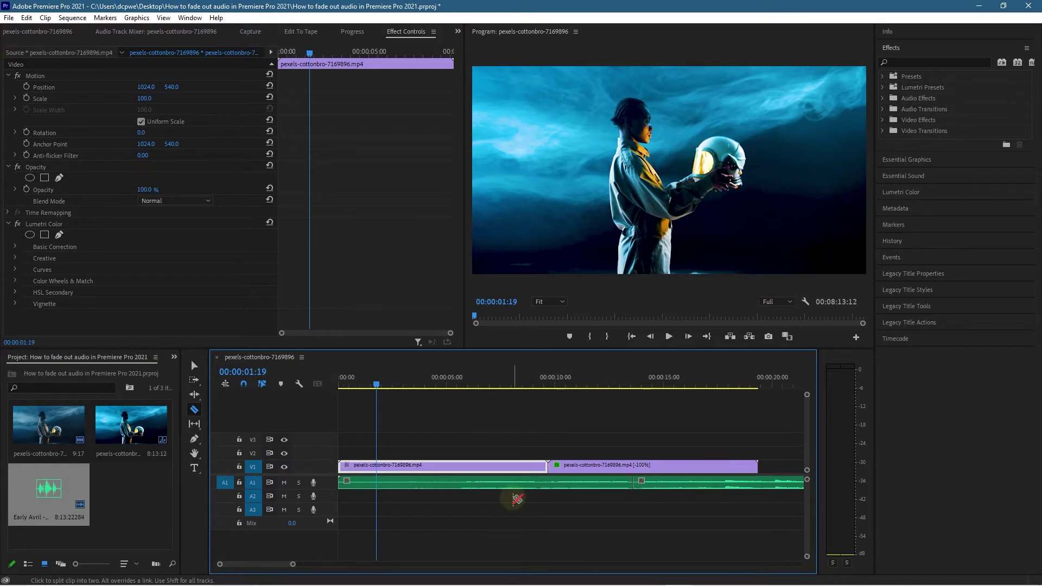
key(v)
click(510, 483)
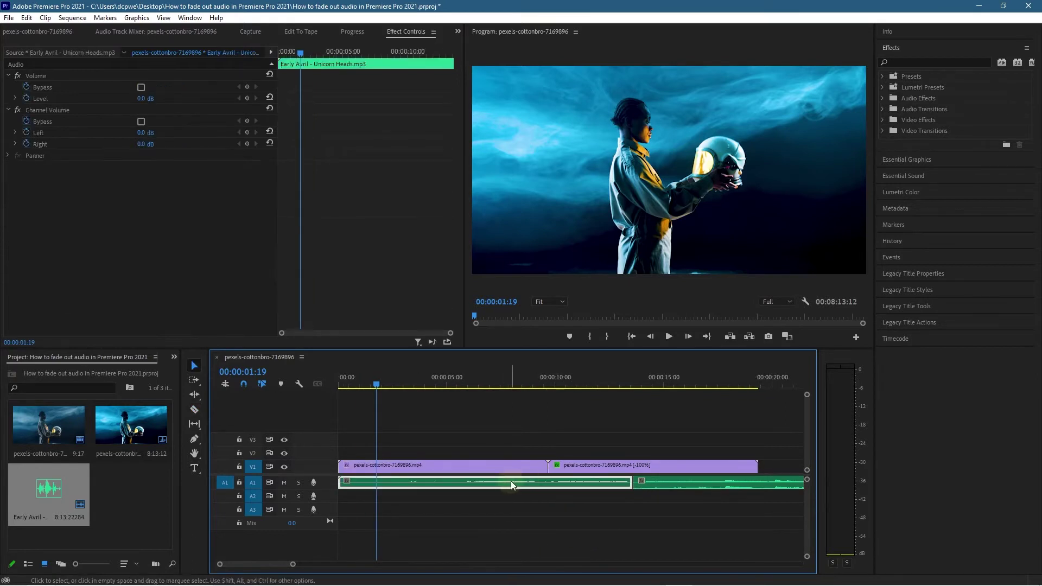
drag(510, 481, 386, 487)
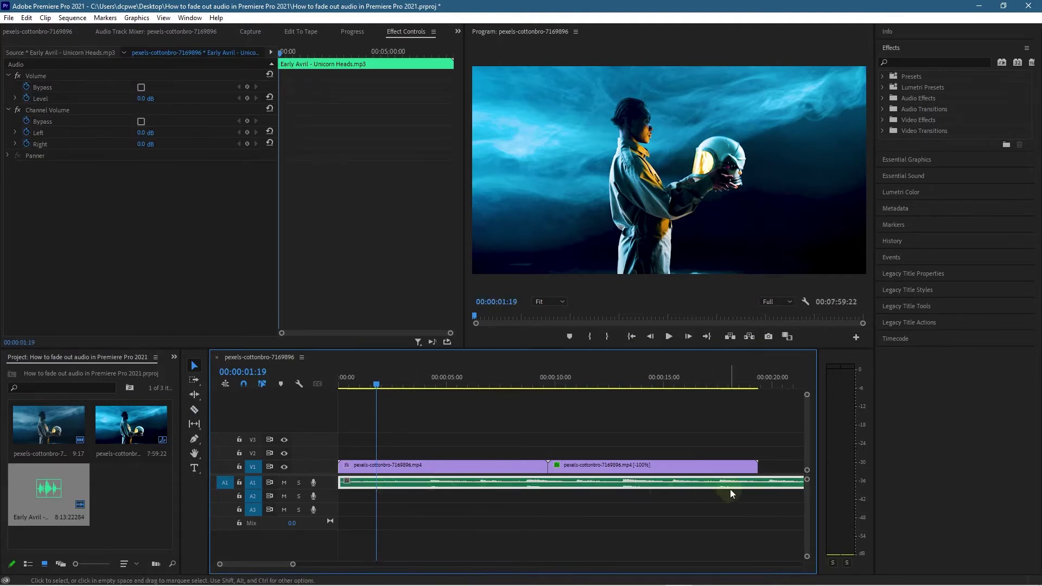
Step: Cut the music where the video ends and delete the leftover piece
key(c)
click(759, 482)
key(v)
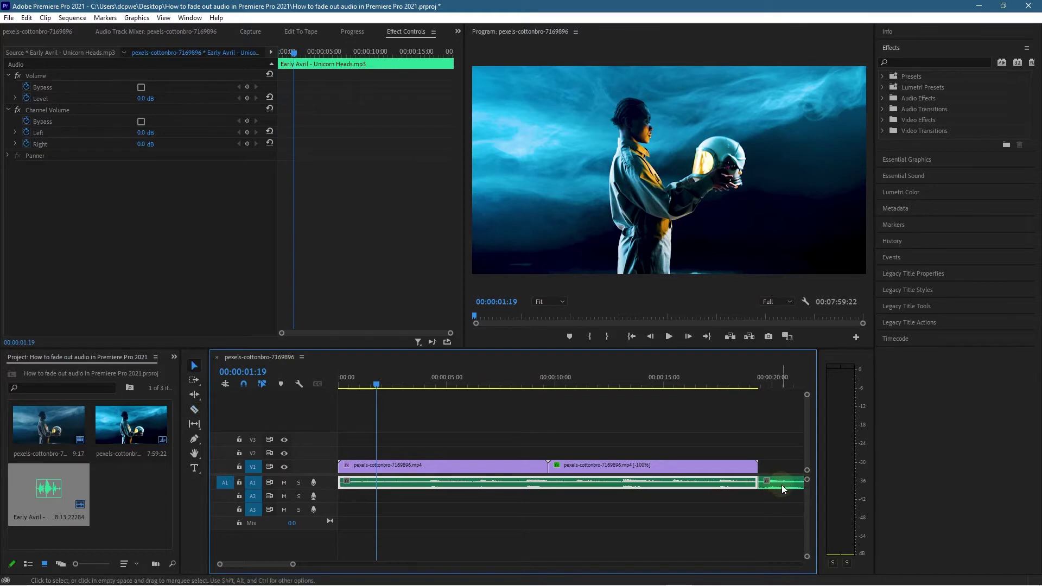
click(782, 484)
key(minus)
key(minus)
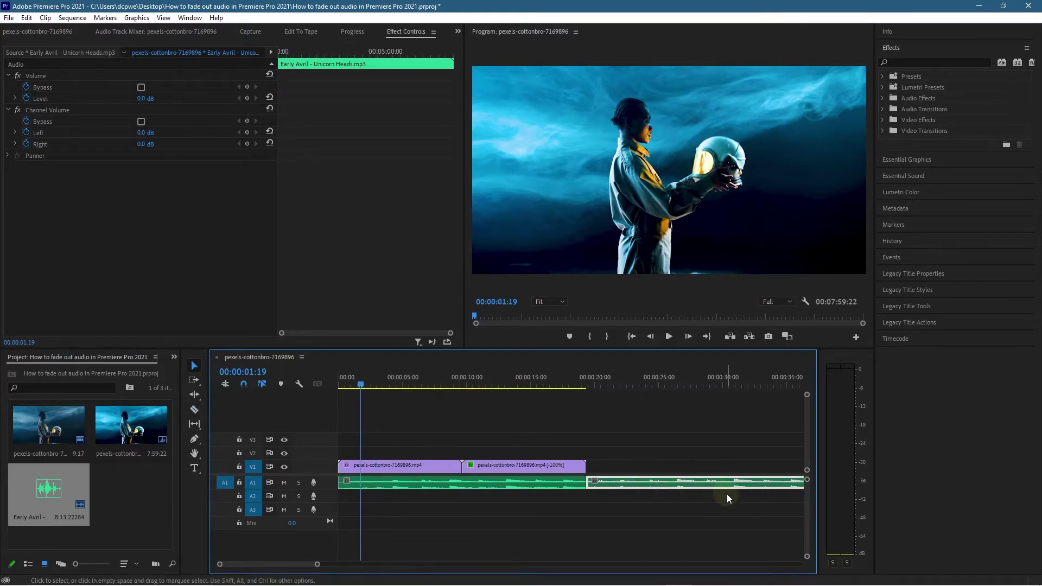
key(Delete)
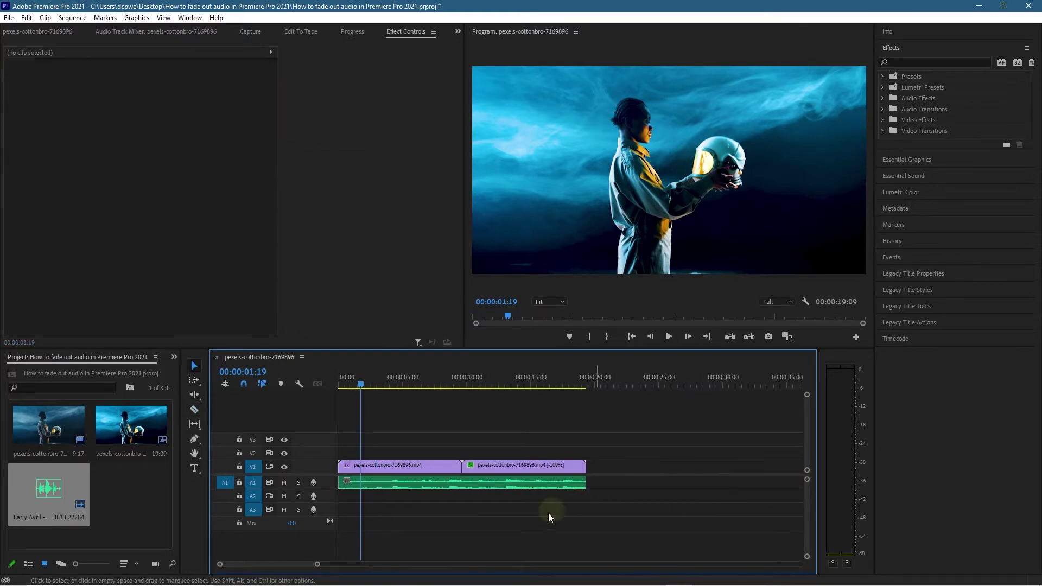
key(equal)
key(equal)
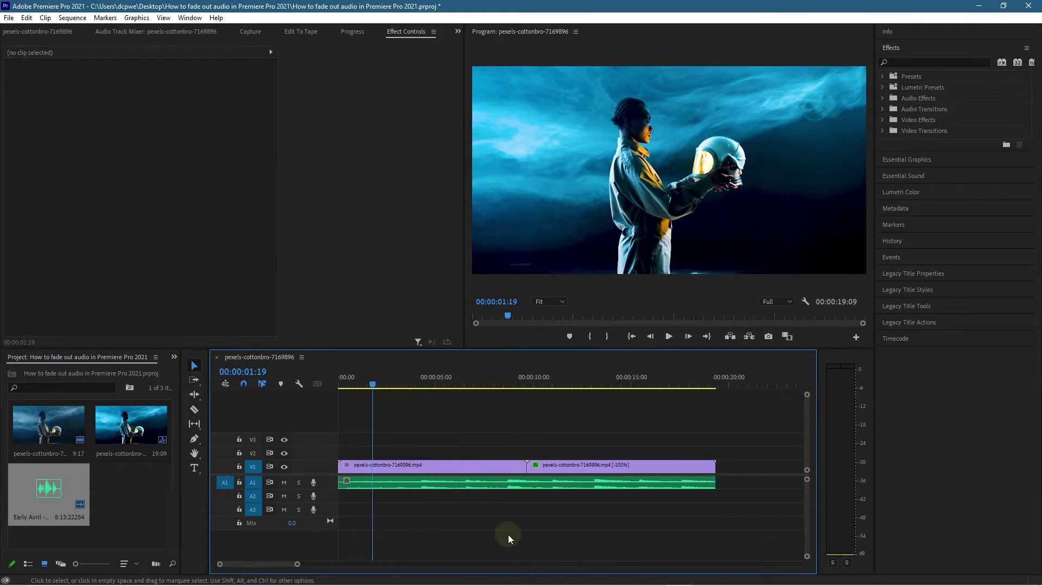
Step: Apply Exponential Fade to the start and end of the music
click(884, 96)
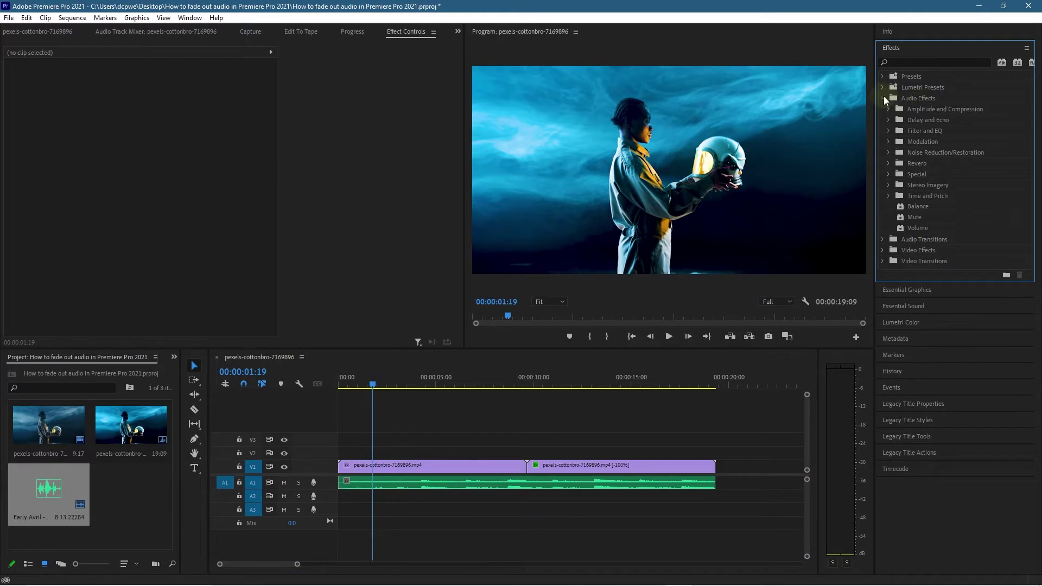
click(883, 96)
click(882, 109)
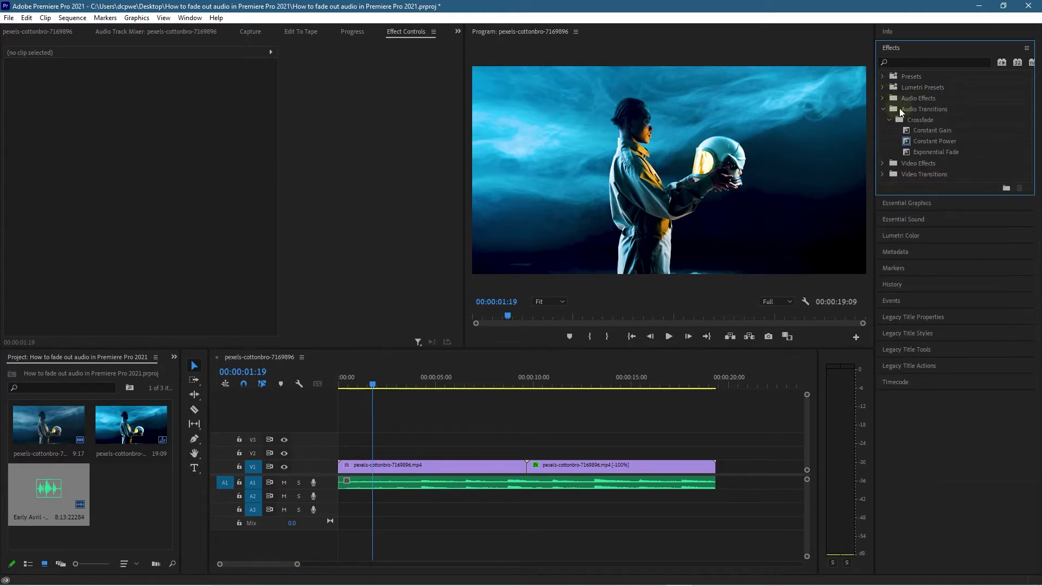
click(924, 152)
drag(926, 152, 342, 486)
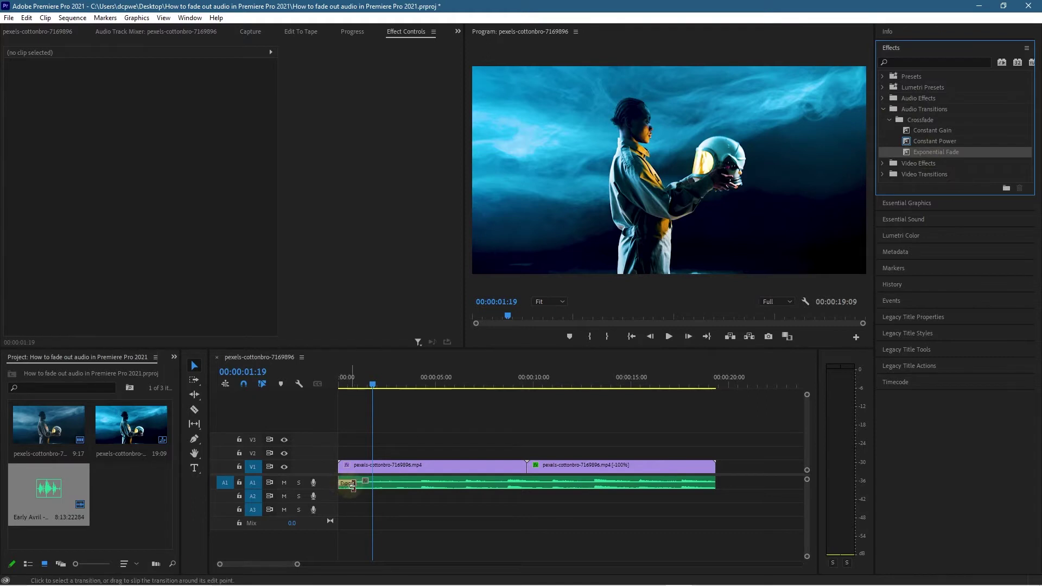
drag(786, 292, 711, 486)
Step: Apply Cross Dissolve to the start and end of the video
click(888, 119)
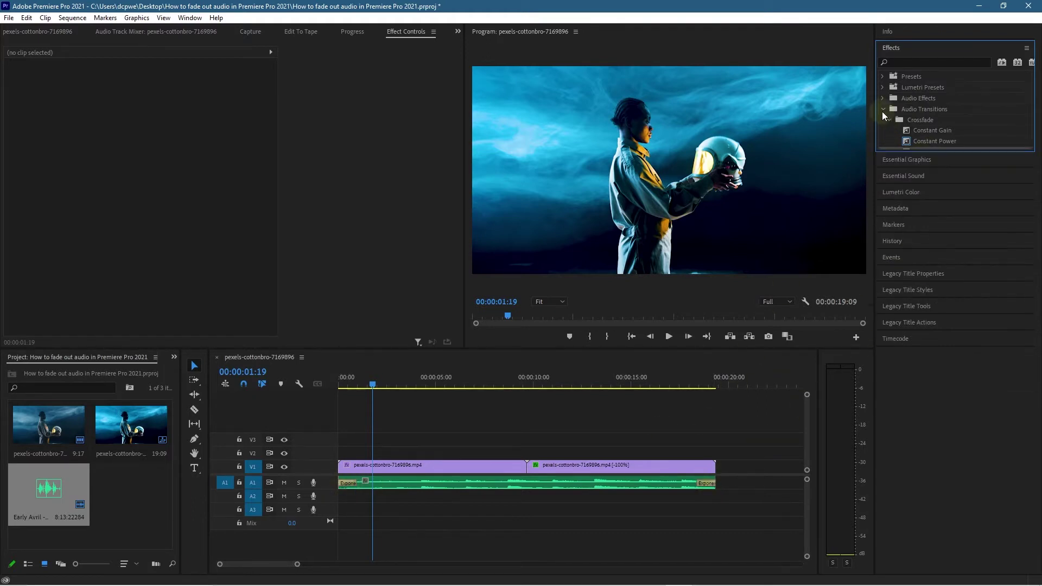
click(882, 109)
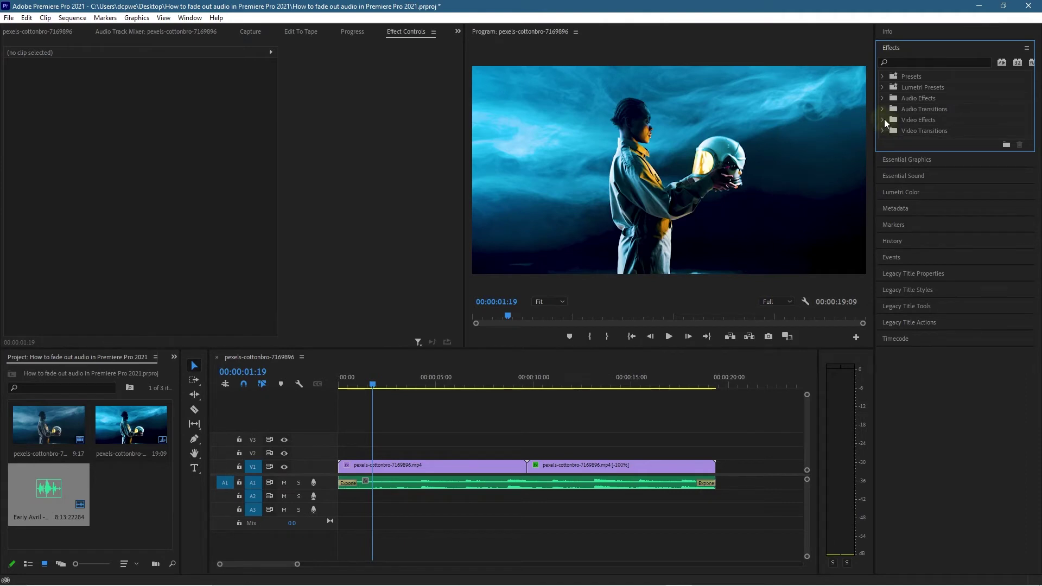
click(882, 131)
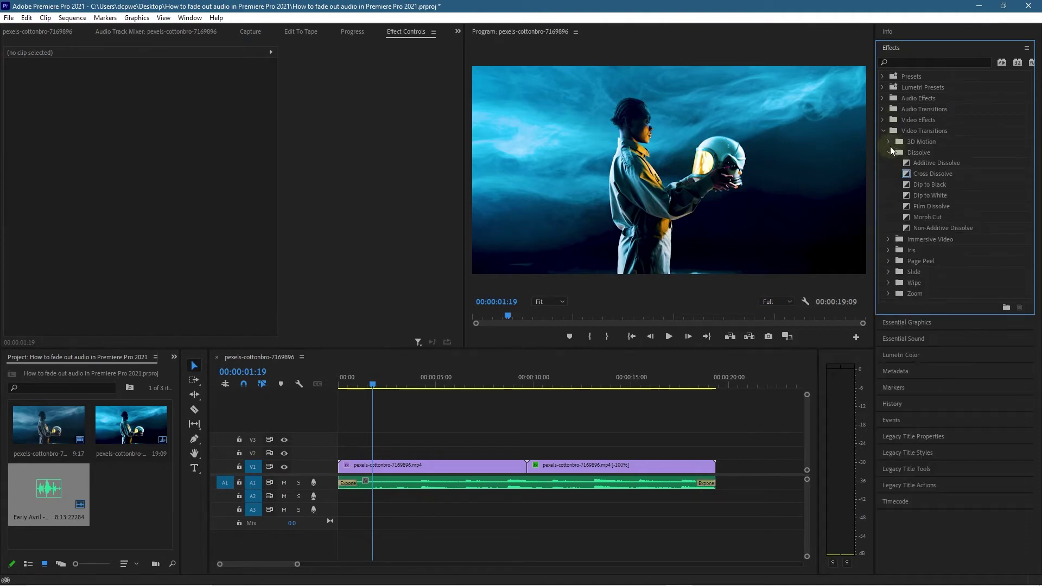
click(890, 152)
click(890, 152)
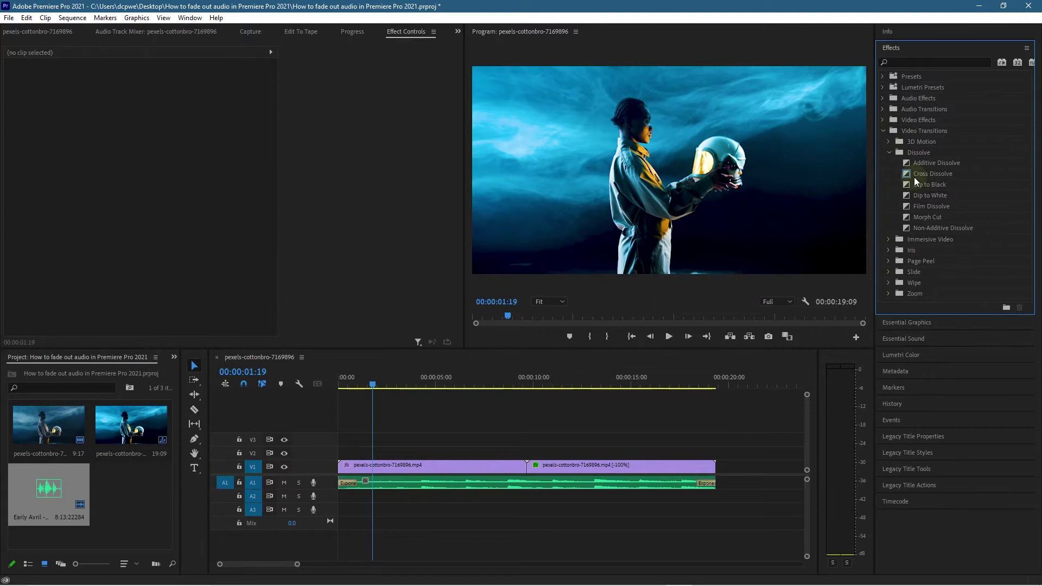
drag(915, 177, 346, 477)
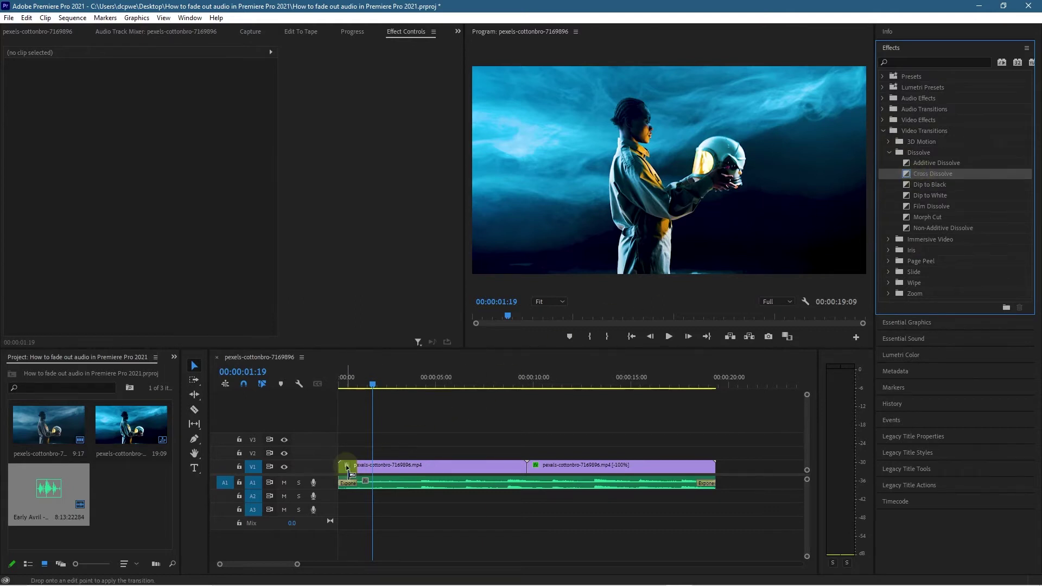
drag(940, 173, 711, 470)
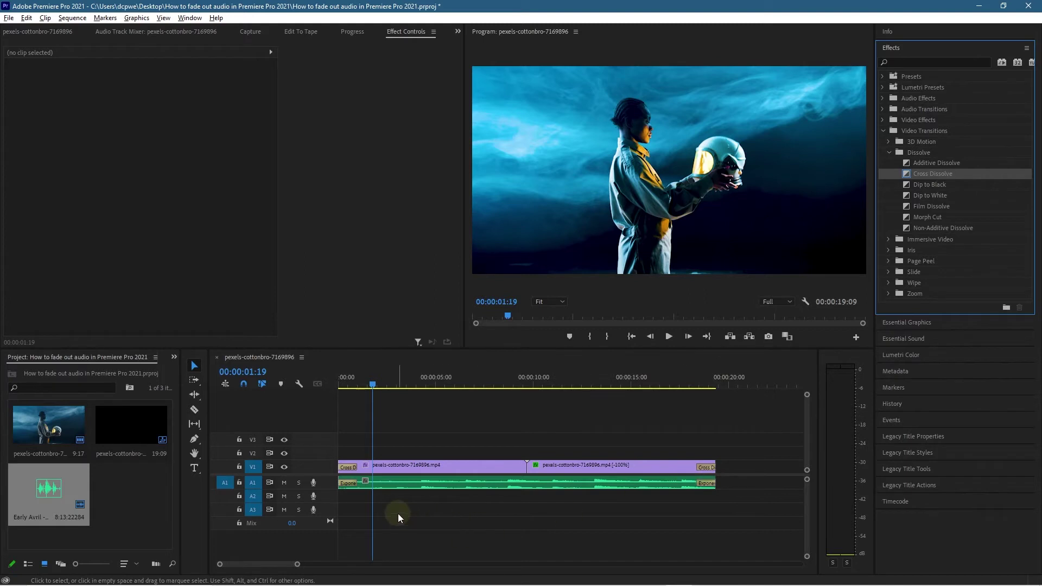
Step: Stretch the music's fade-in transition to 00:00:05:00
scroll(459, 527, up, 5)
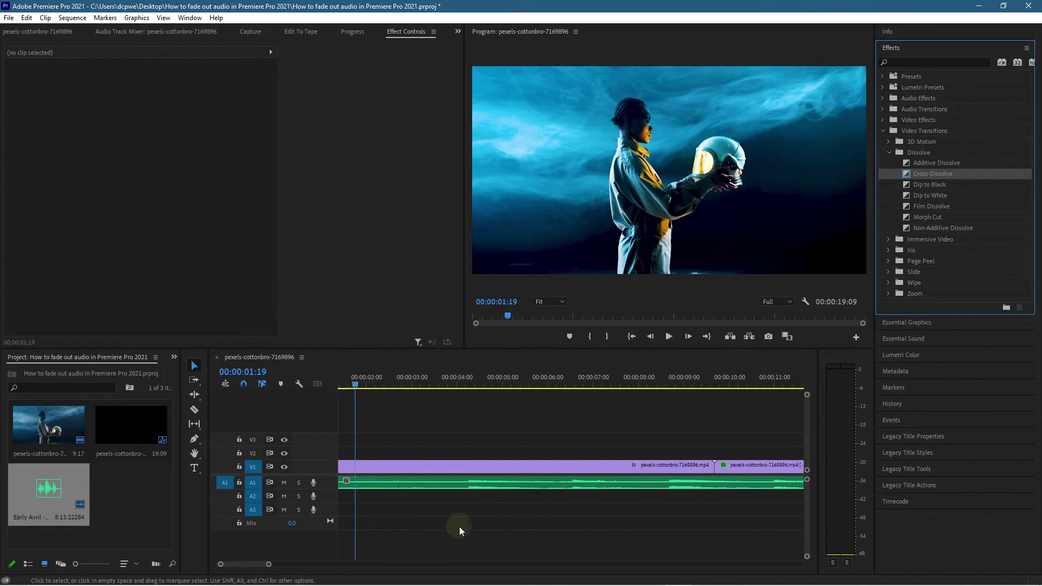
drag(381, 483, 393, 503)
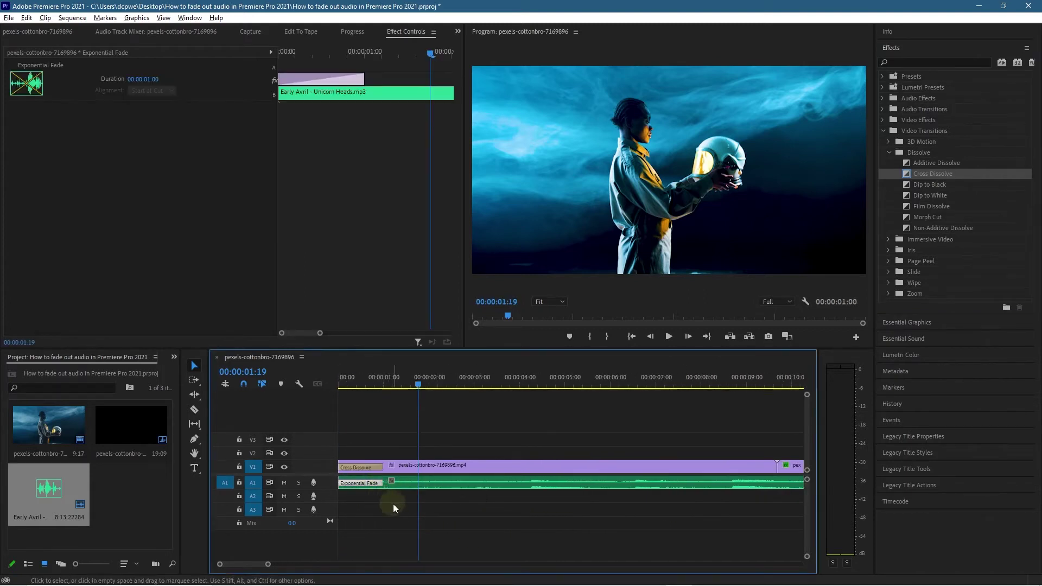
scroll(394, 512, down, 6)
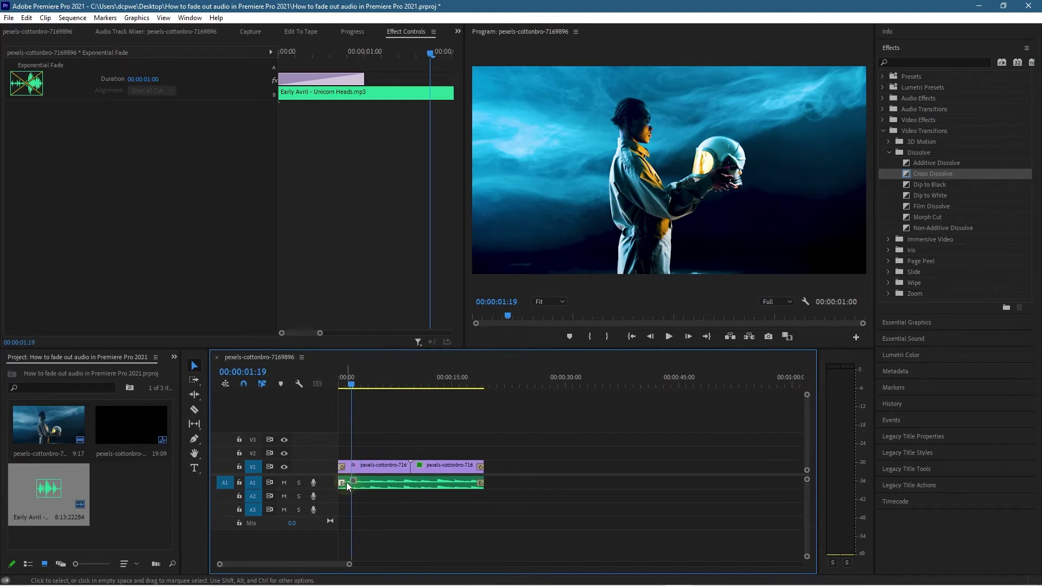
scroll(407, 513, up, 6)
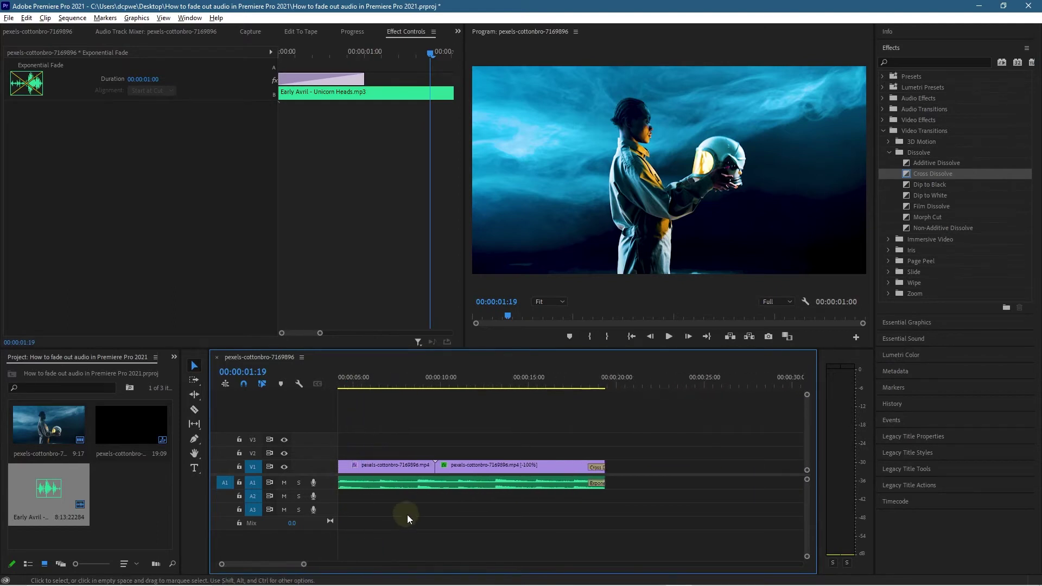
scroll(397, 520, up, 1)
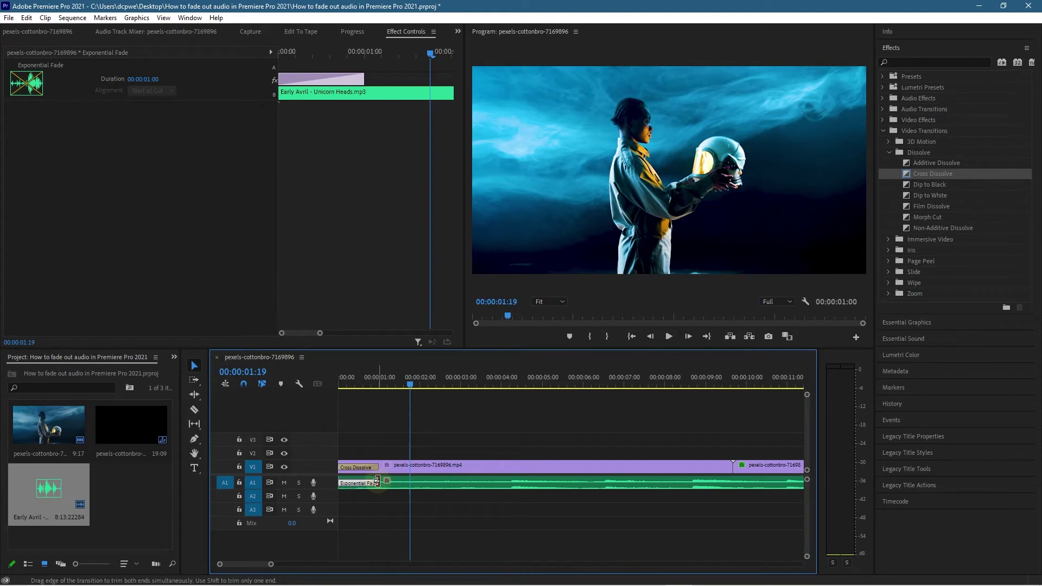
drag(382, 481, 540, 478)
Step: Lengthen the music's fade-out to 00:00:04:08 and zoom out to the whole sequence
scroll(664, 516, down, 5)
scroll(663, 513, down, 3)
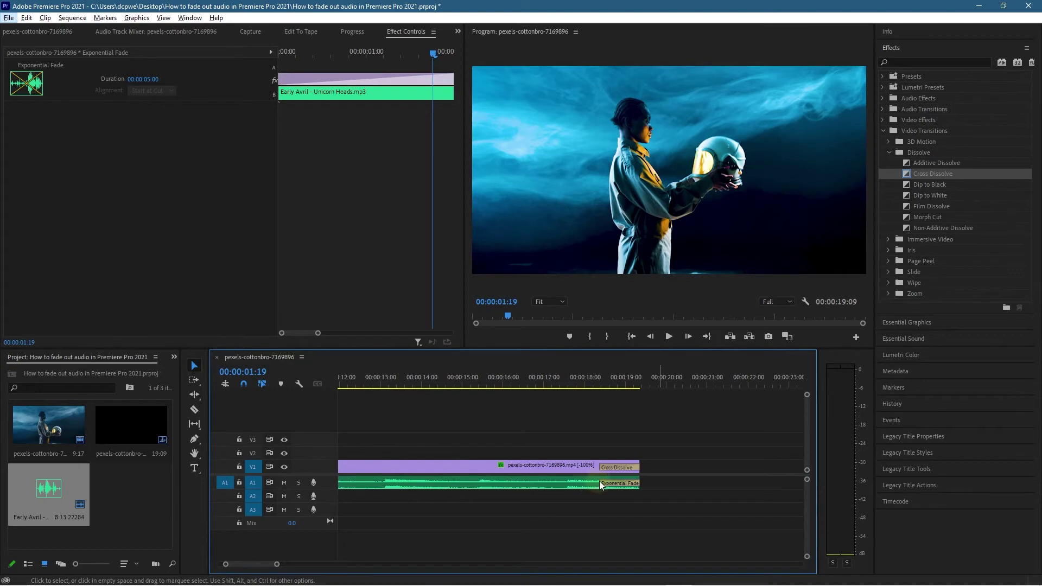
drag(601, 483, 464, 482)
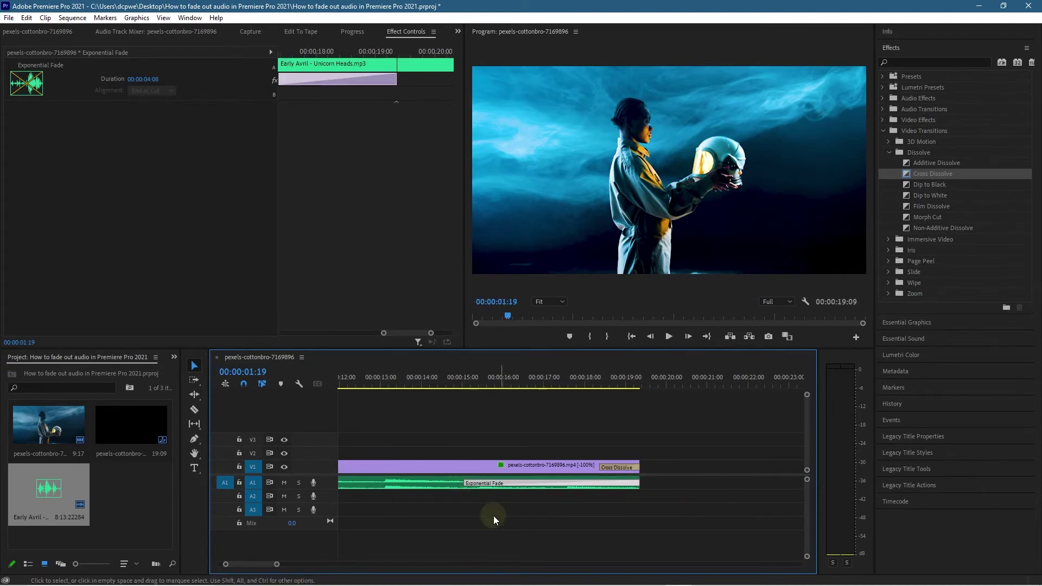
key(minus)
key(minus)
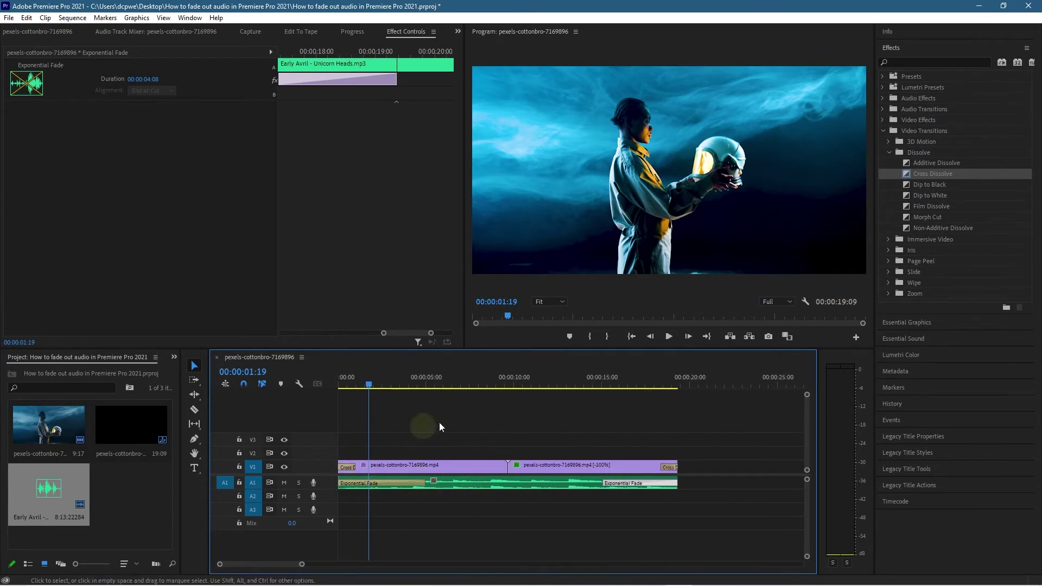
Step: Play the finished sequence back from 00:00:00:00
drag(366, 385, 311, 388)
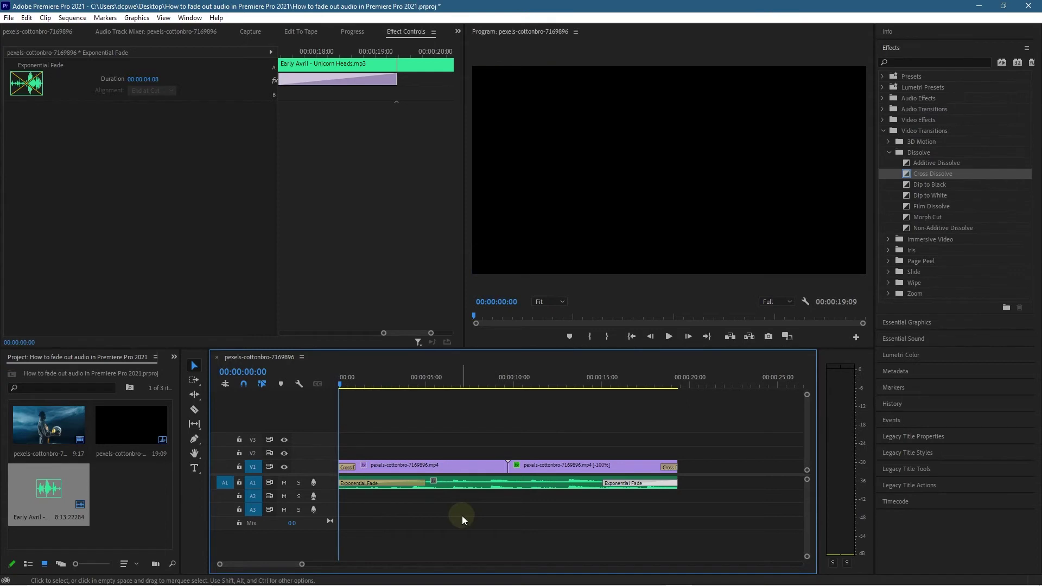
key(space)
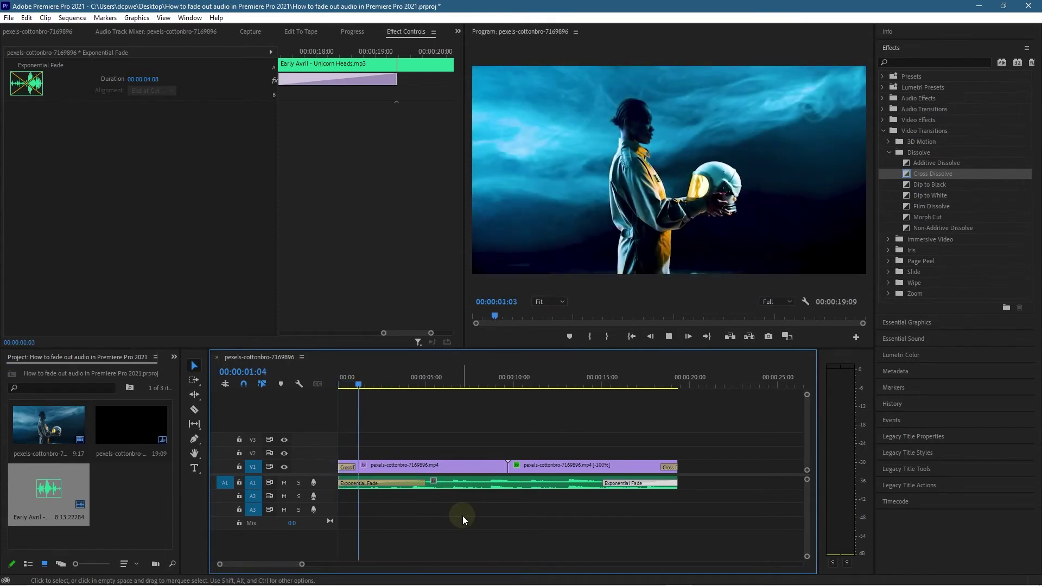